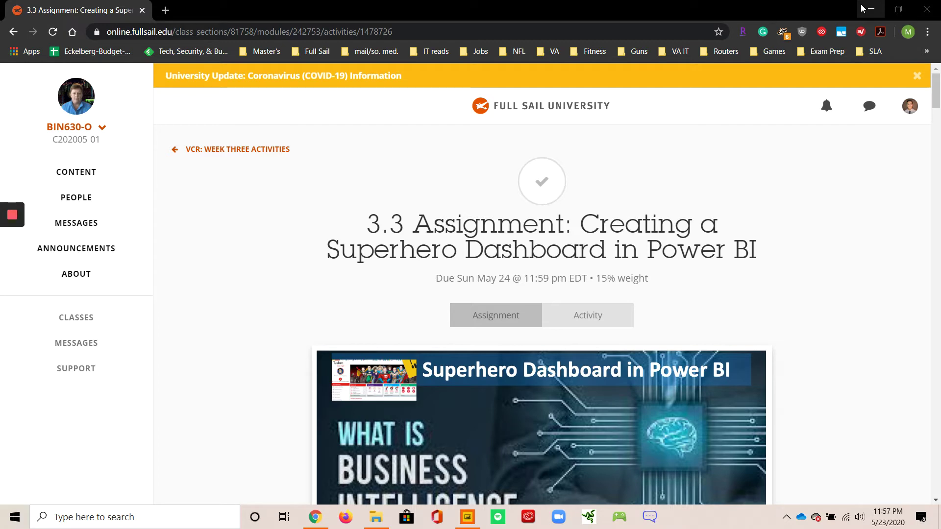
Bring up the Deadpool dashboard and browse the restaurant slicer list, leaving it on All
click(863, 8)
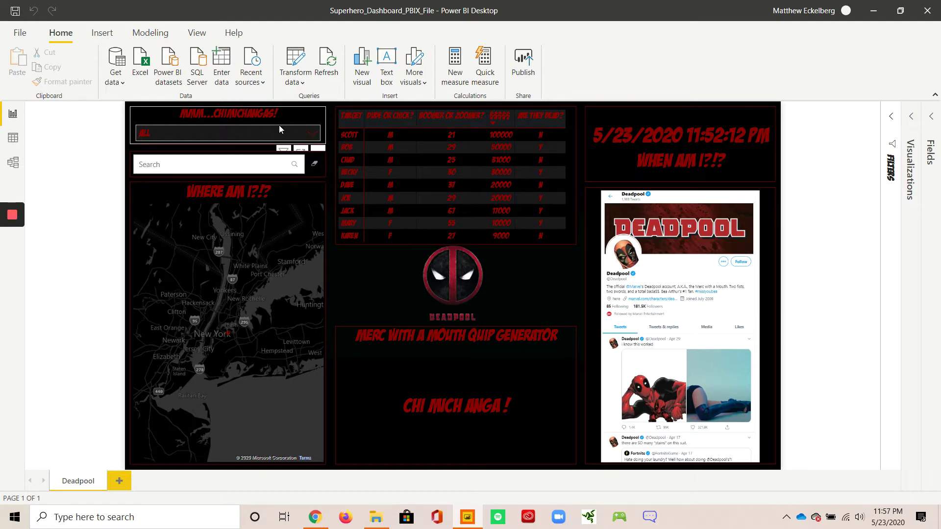
click(311, 129)
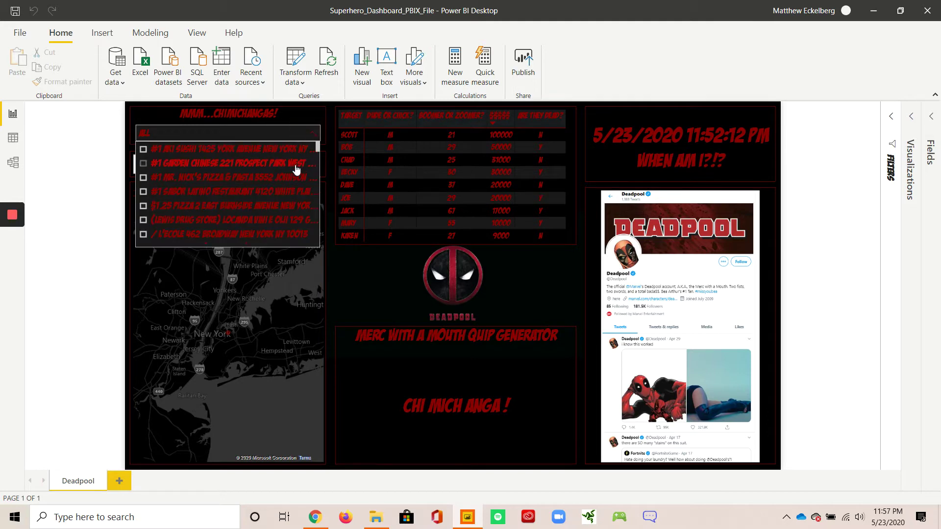
scroll(294, 172, down, 10)
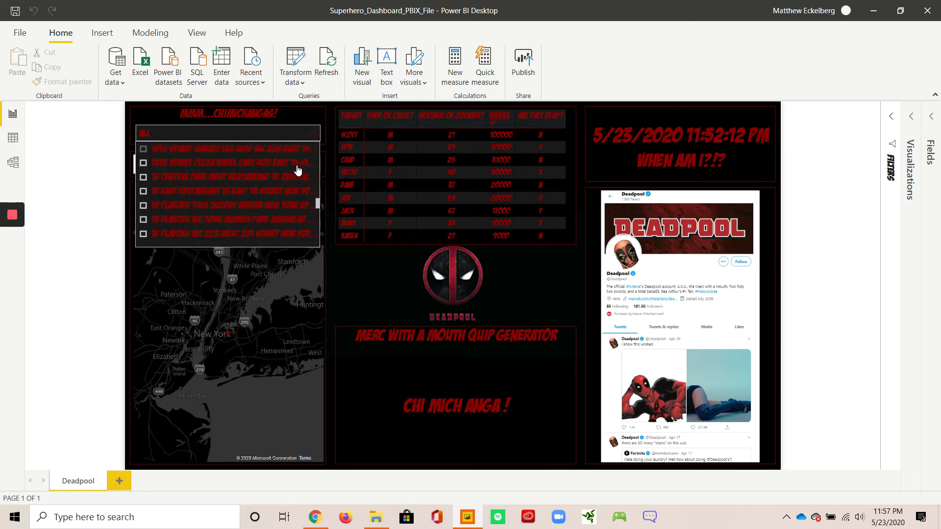
click(310, 131)
click(311, 132)
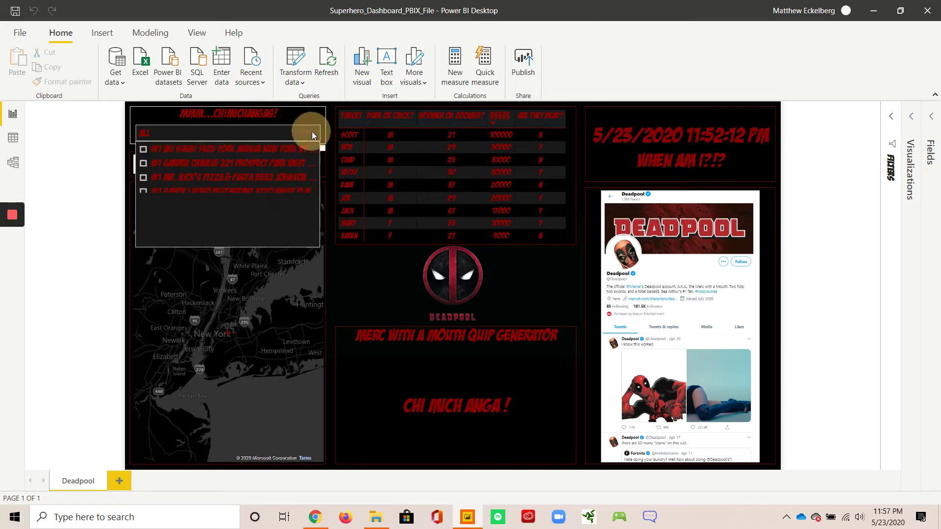
click(312, 131)
click(191, 166)
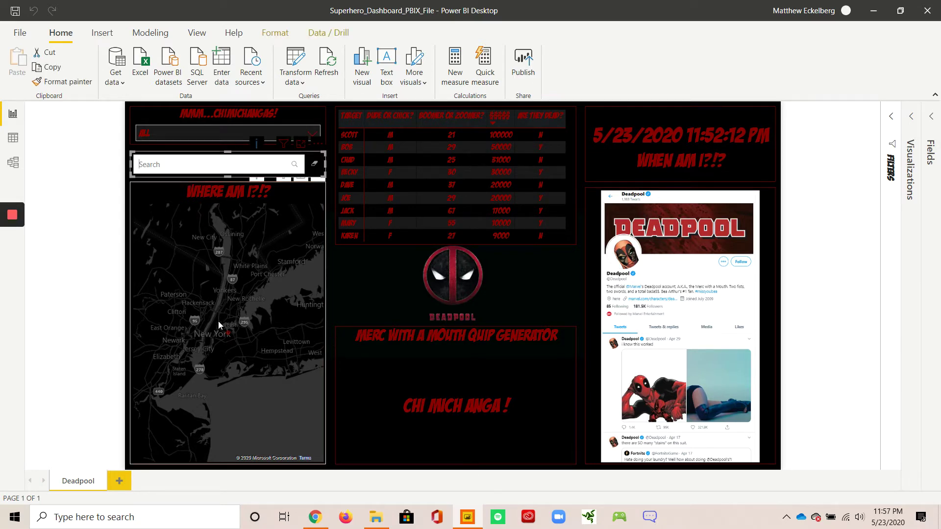
click(354, 282)
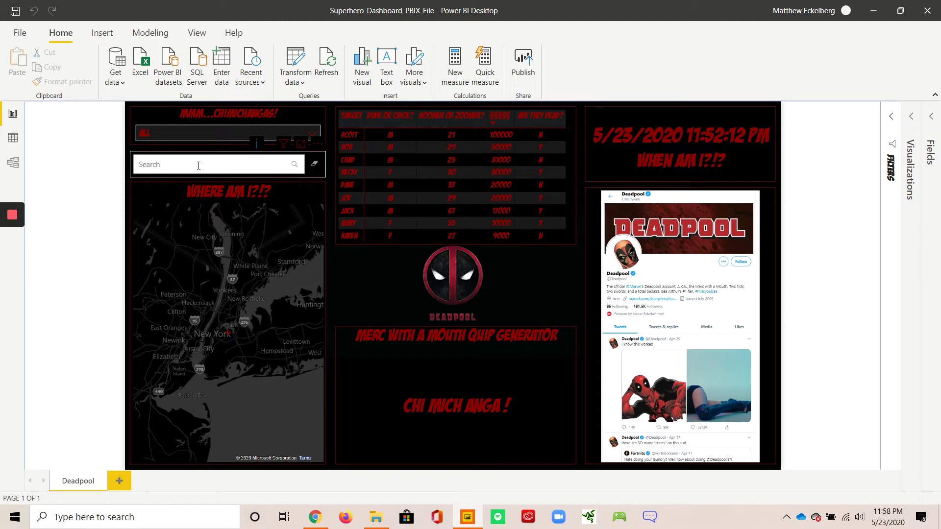
Enter 'sushi' as the restaurant search term
click(228, 134)
click(228, 133)
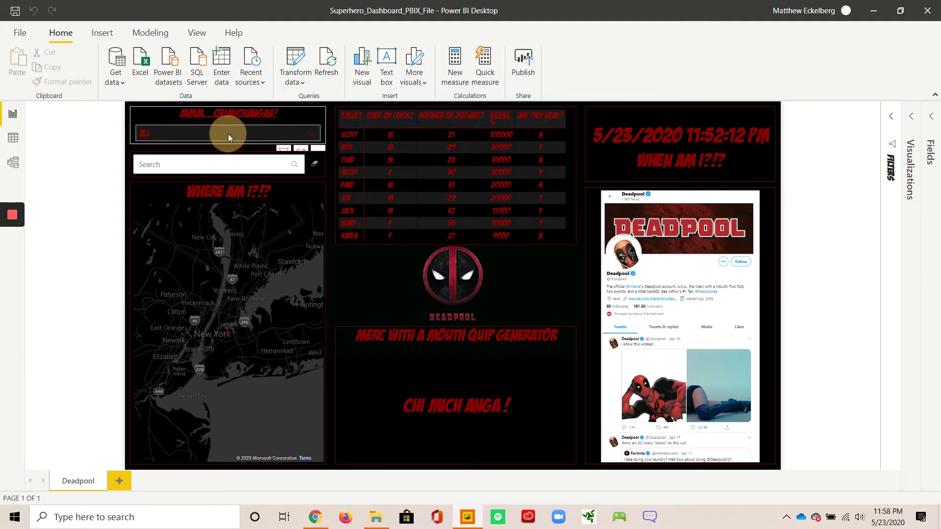
click(228, 134)
click(228, 134)
click(196, 157)
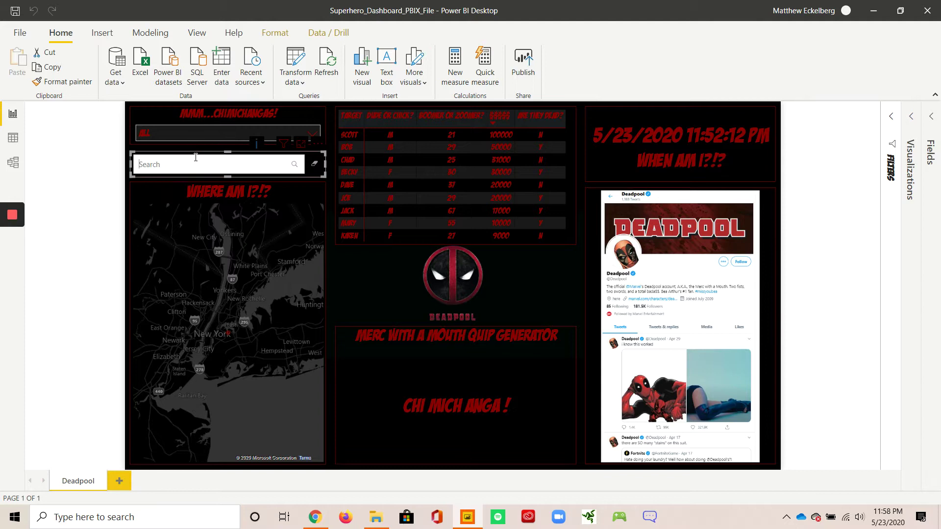
text(sushi)
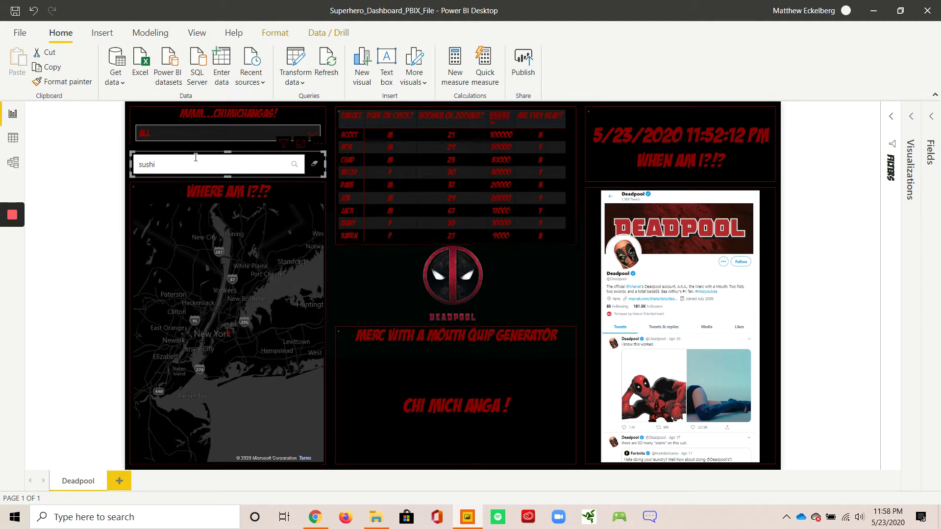
Try #1 Ocha Sushi and 27 Shinjuku Sushi, then settle on AJI Sushi 201 5 Avenue
click(260, 128)
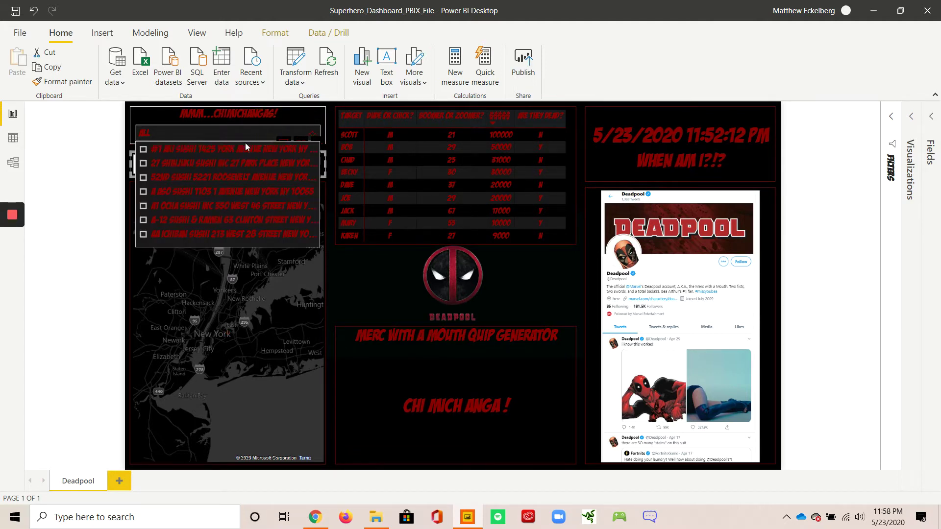
click(213, 206)
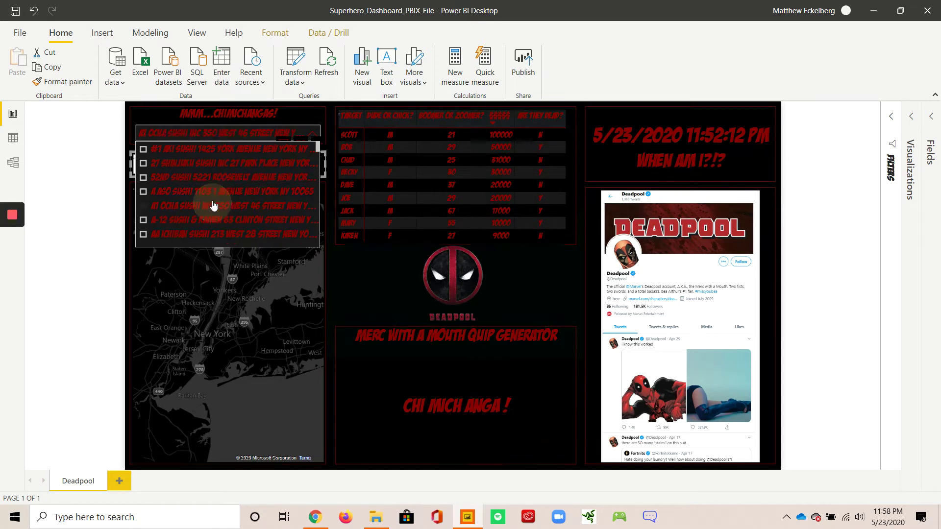
click(242, 217)
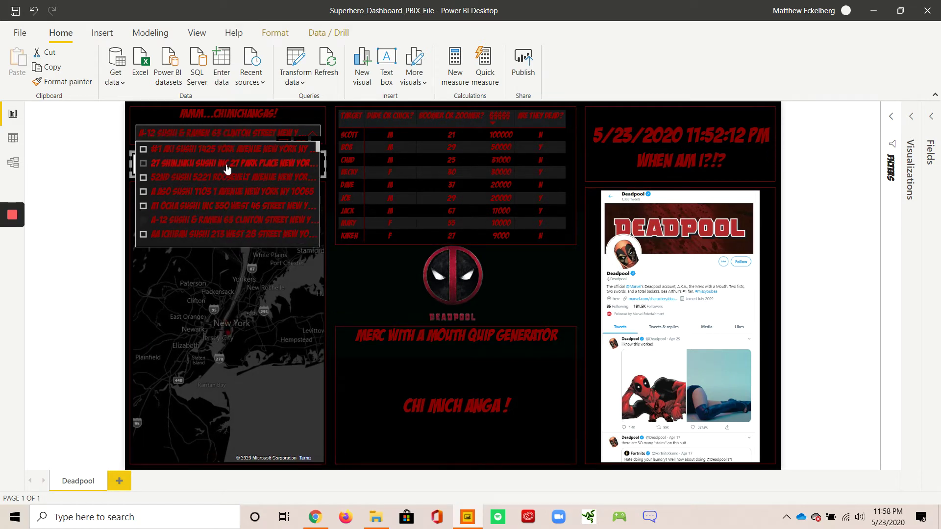
click(227, 167)
scroll(238, 215, down, 3)
click(234, 210)
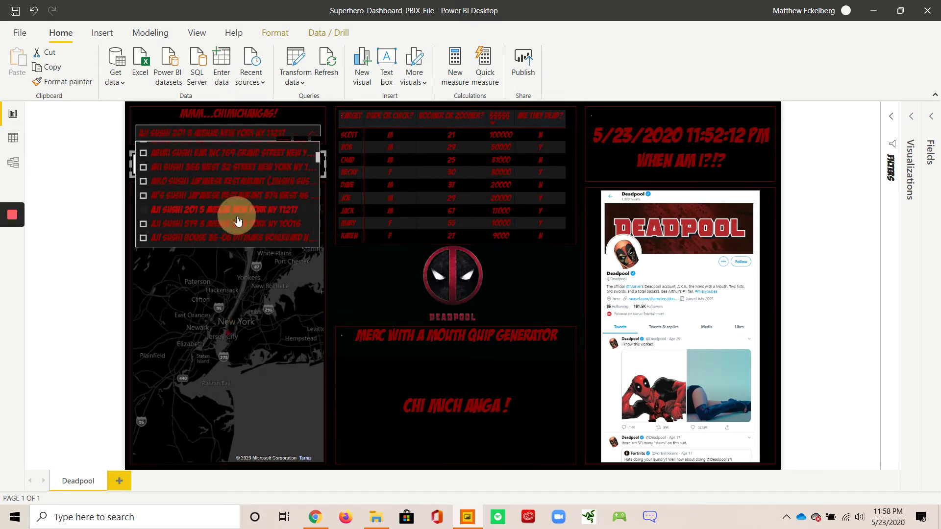
click(360, 275)
click(216, 161)
double_click(216, 161)
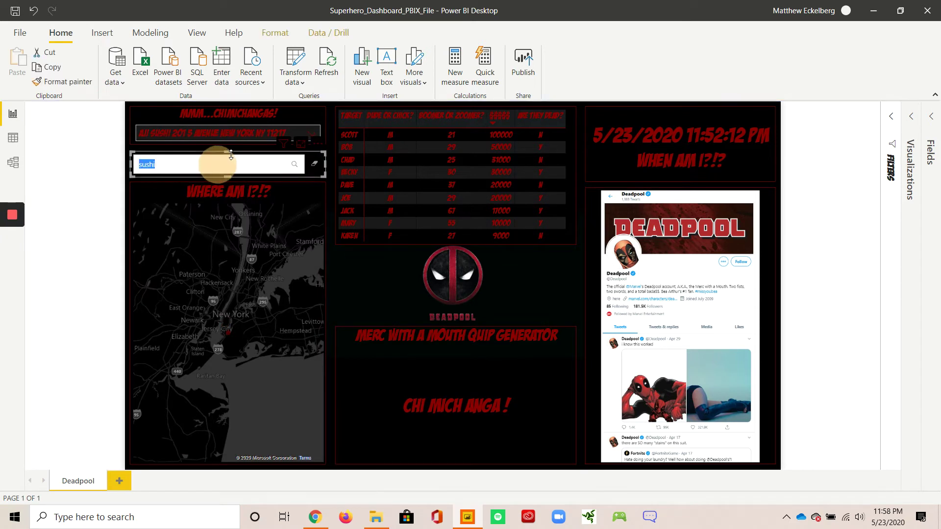
Search 'Mexican', try Agave and Agreen Rancho, then clear the slicer back to All
text(Mexican)
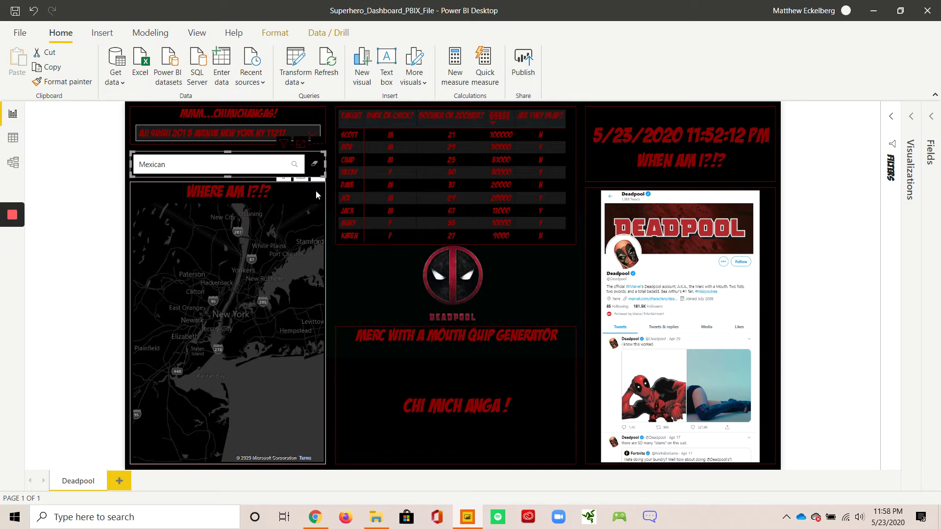
click(271, 136)
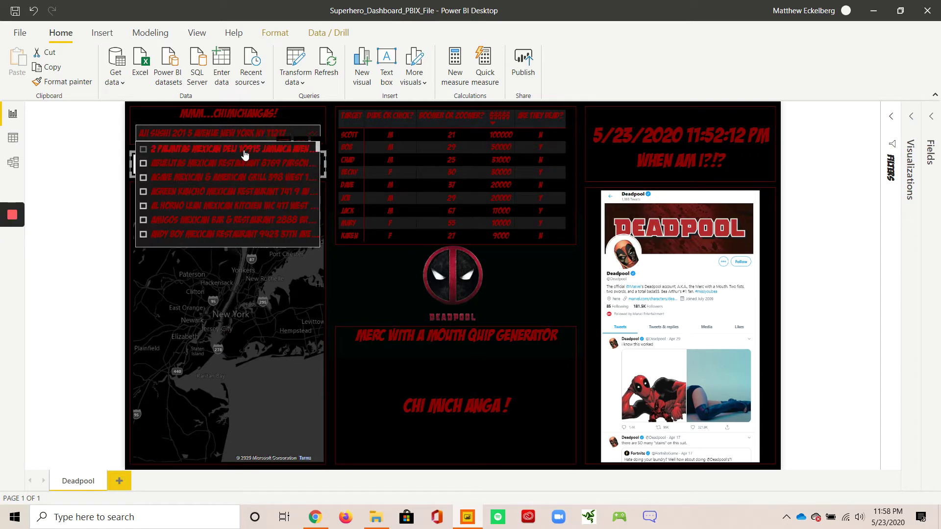
click(230, 178)
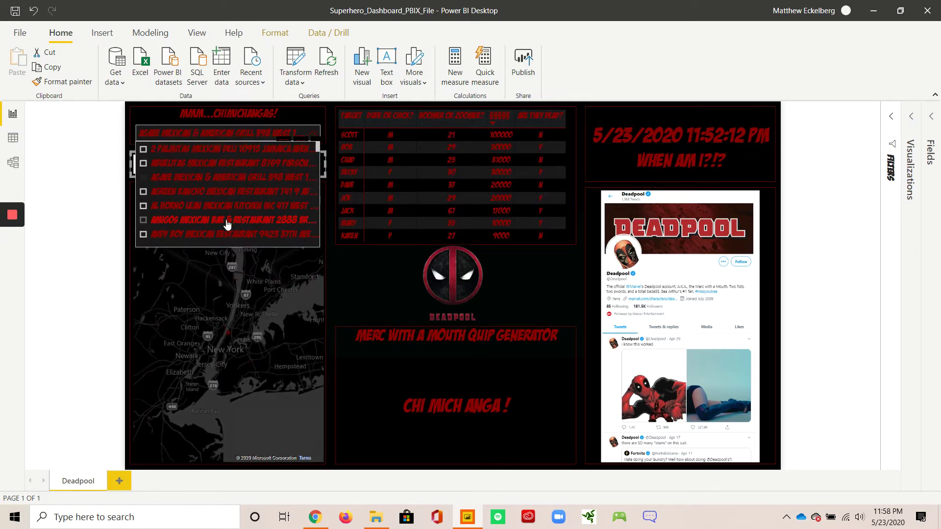
click(204, 189)
click(225, 191)
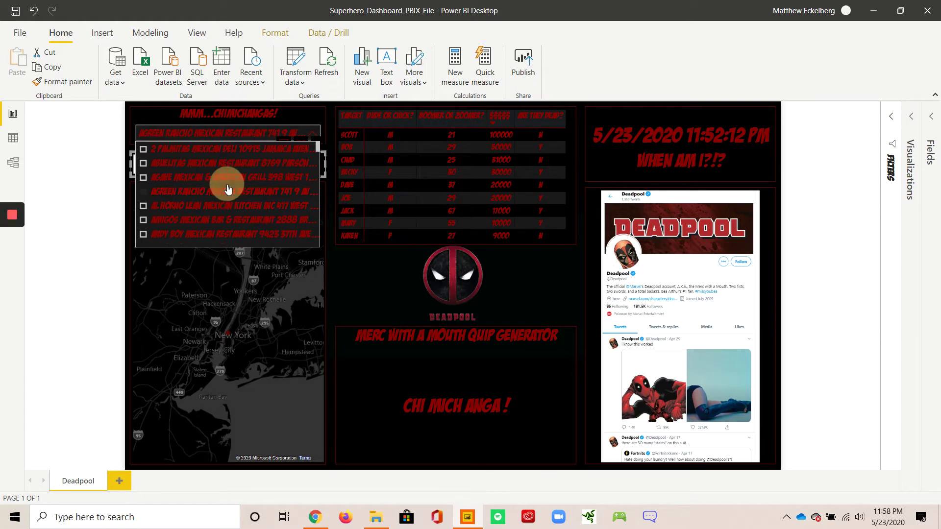
click(307, 128)
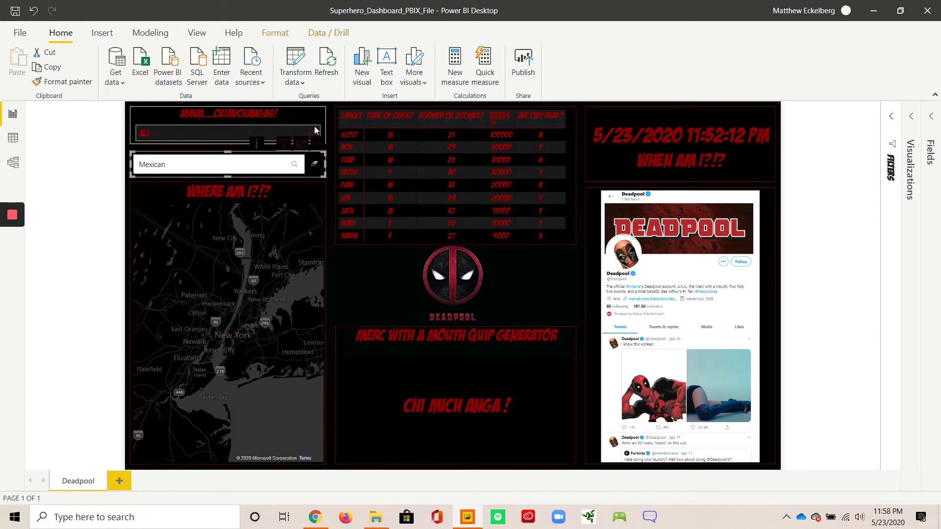
click(400, 273)
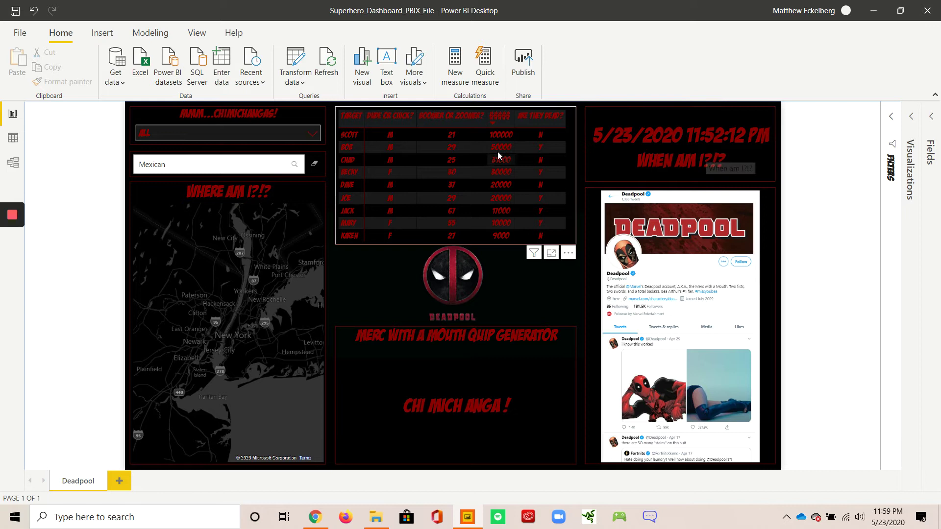
Refresh the data twice so the timestamp reads 5/23/2020 11:59:43 PM with a new quip
click(331, 65)
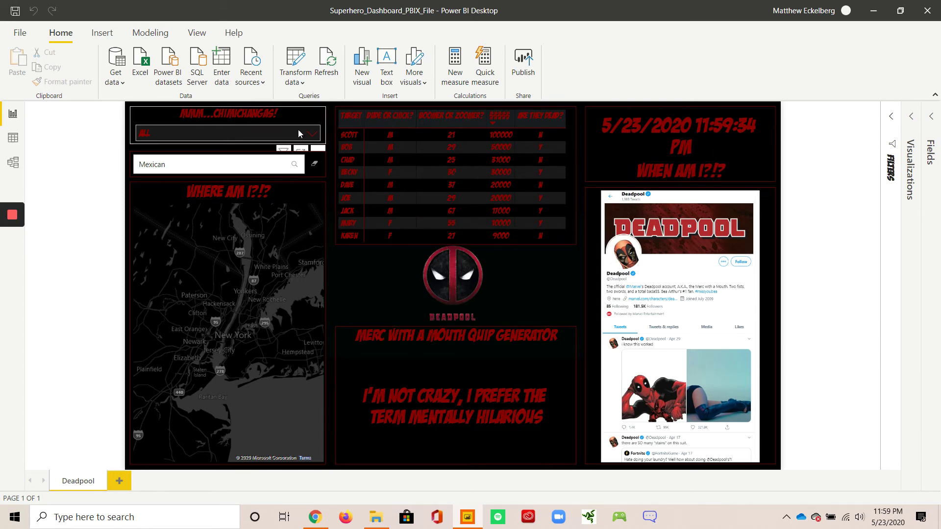
click(325, 61)
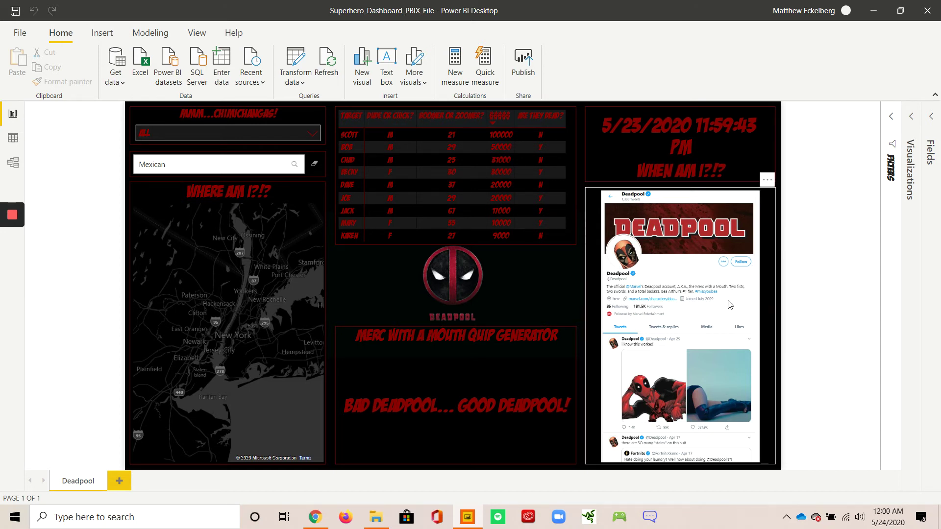
click(416, 301)
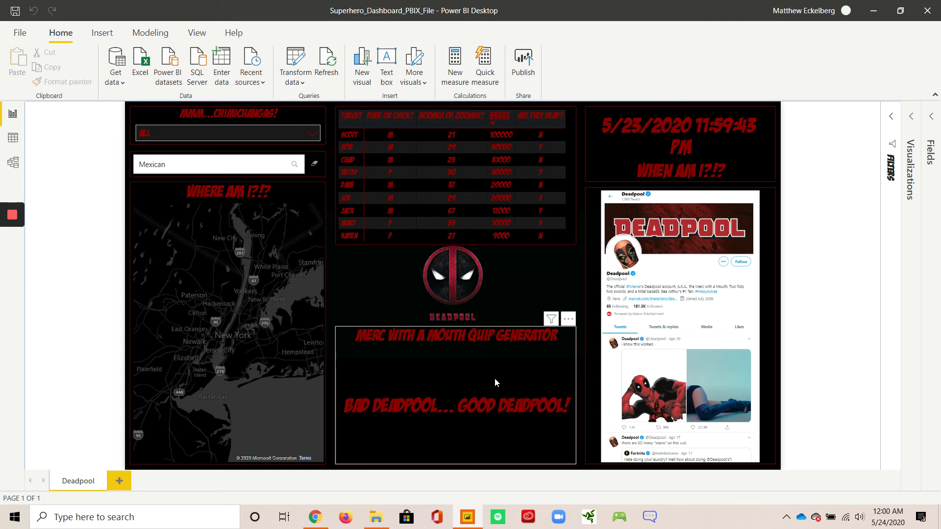
Refresh the data twice, moving the timestamp to 5/24/2020 12:00:35 AM
click(326, 66)
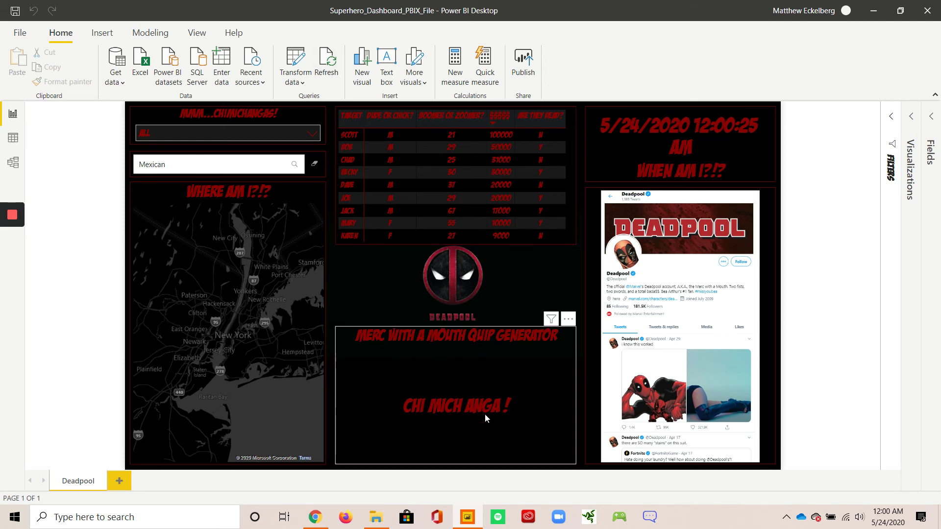
click(324, 59)
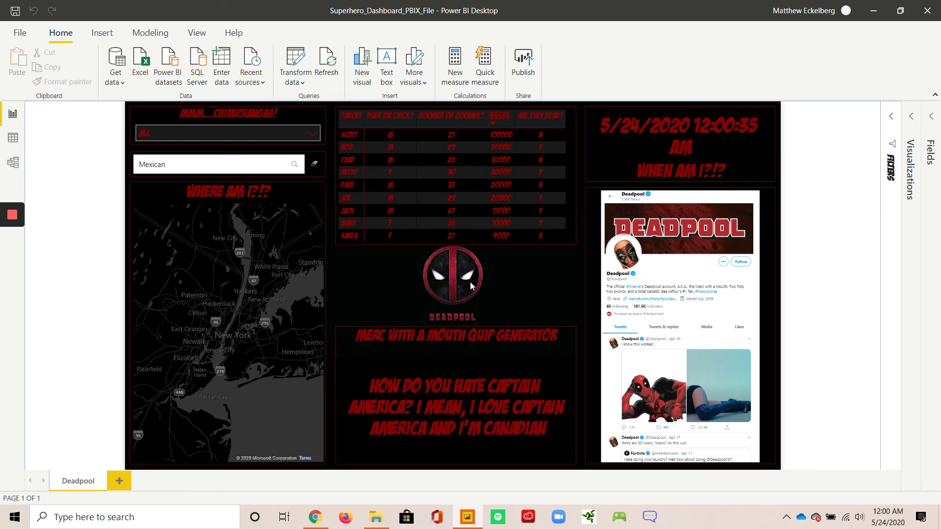
Refresh the data again, reloading NYC, Contracts and Quips from Superhero_Dashboard_Datasheet.xlsx
click(319, 58)
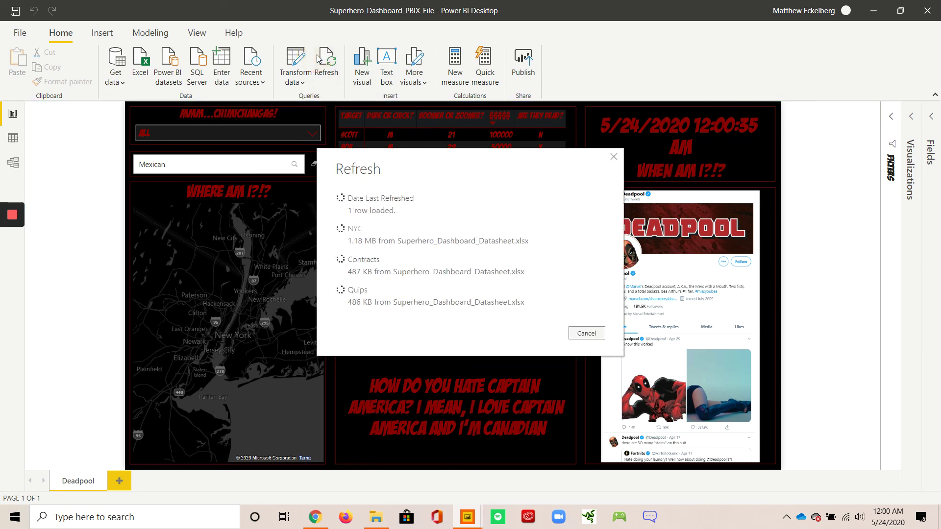